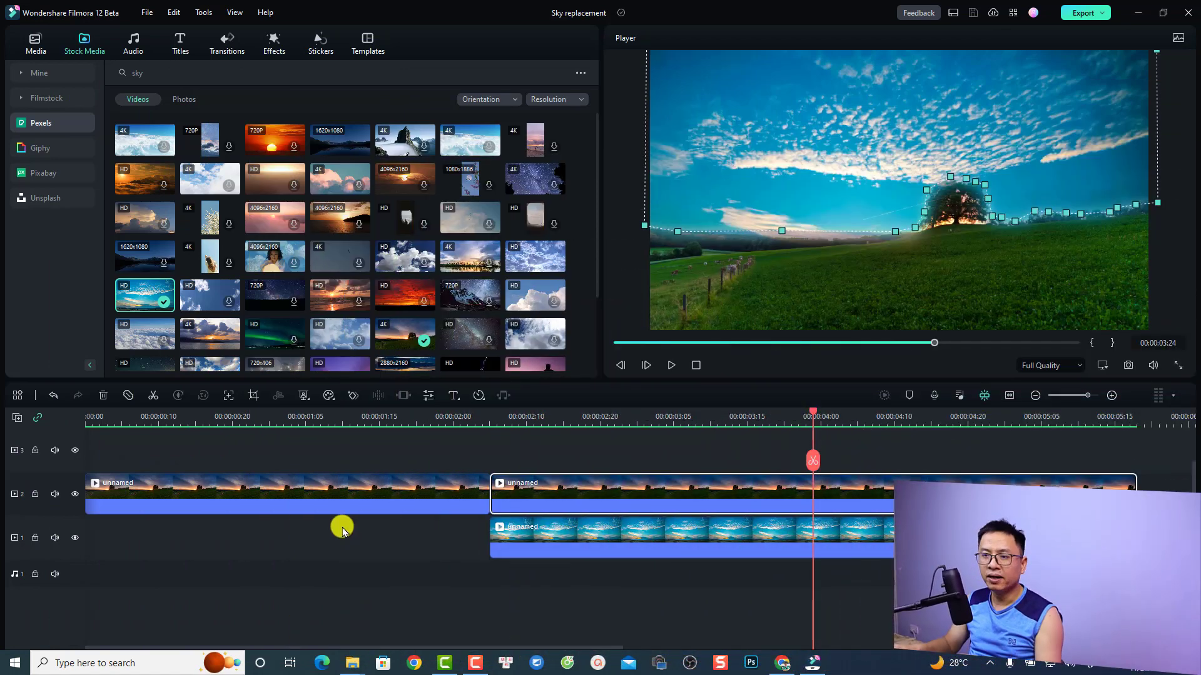
Step: Play back the existing sky-replacement demo from near the timeline start
click(170, 420)
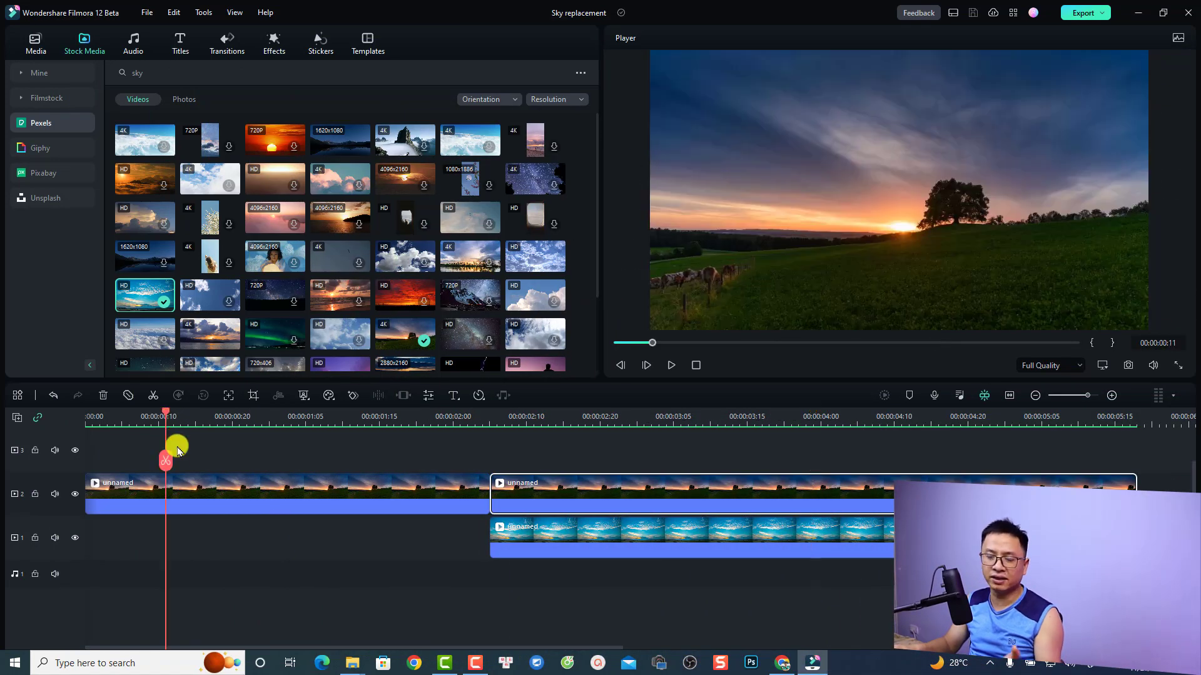
click(193, 487)
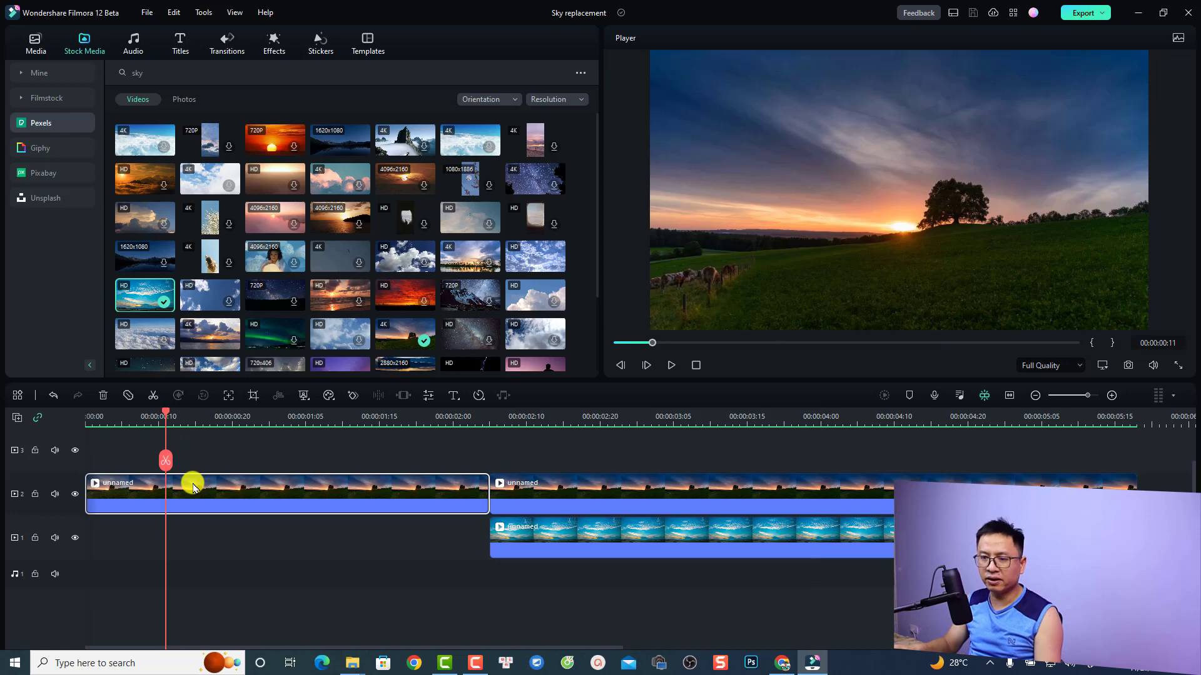
key(space)
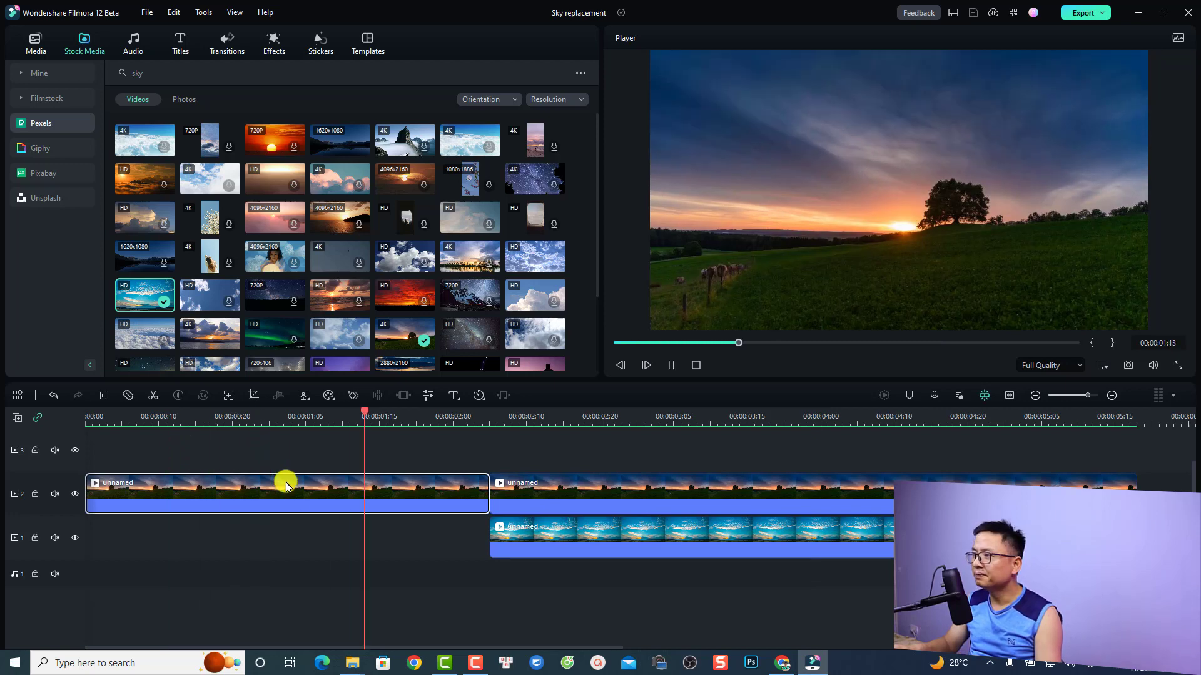
key(space)
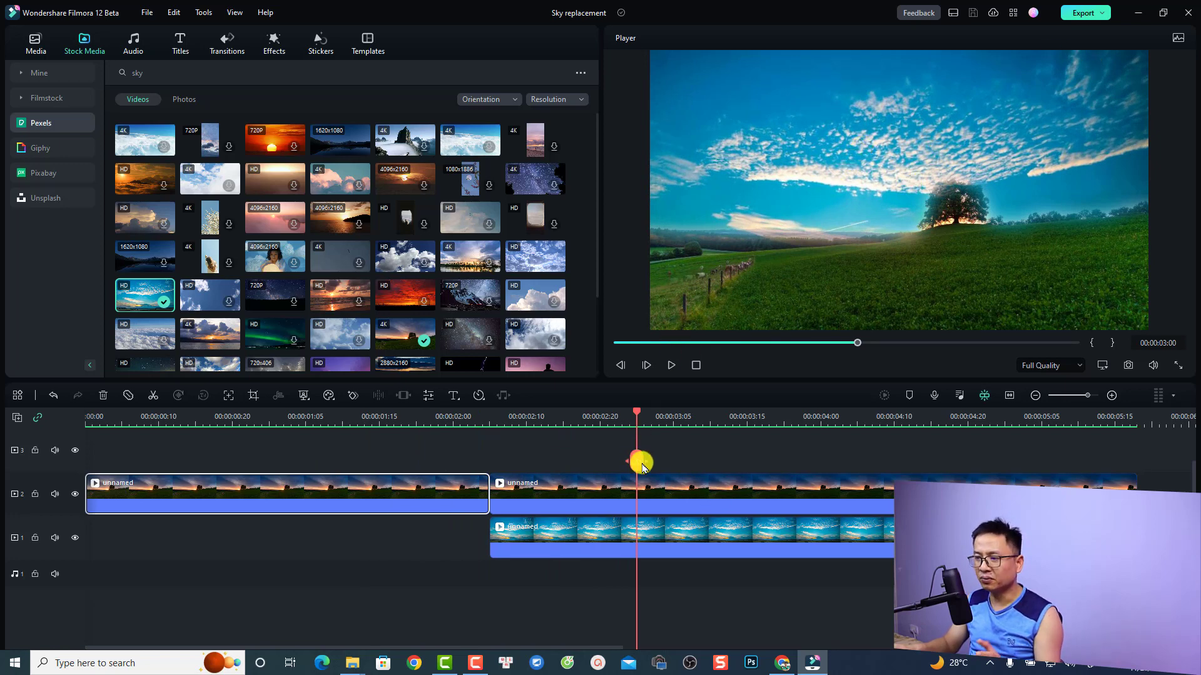
Step: Delete the composite and sky clips, then stretch the sunset clip to 00:00:04:16
click(731, 468)
drag(730, 467, 659, 571)
key(Delete)
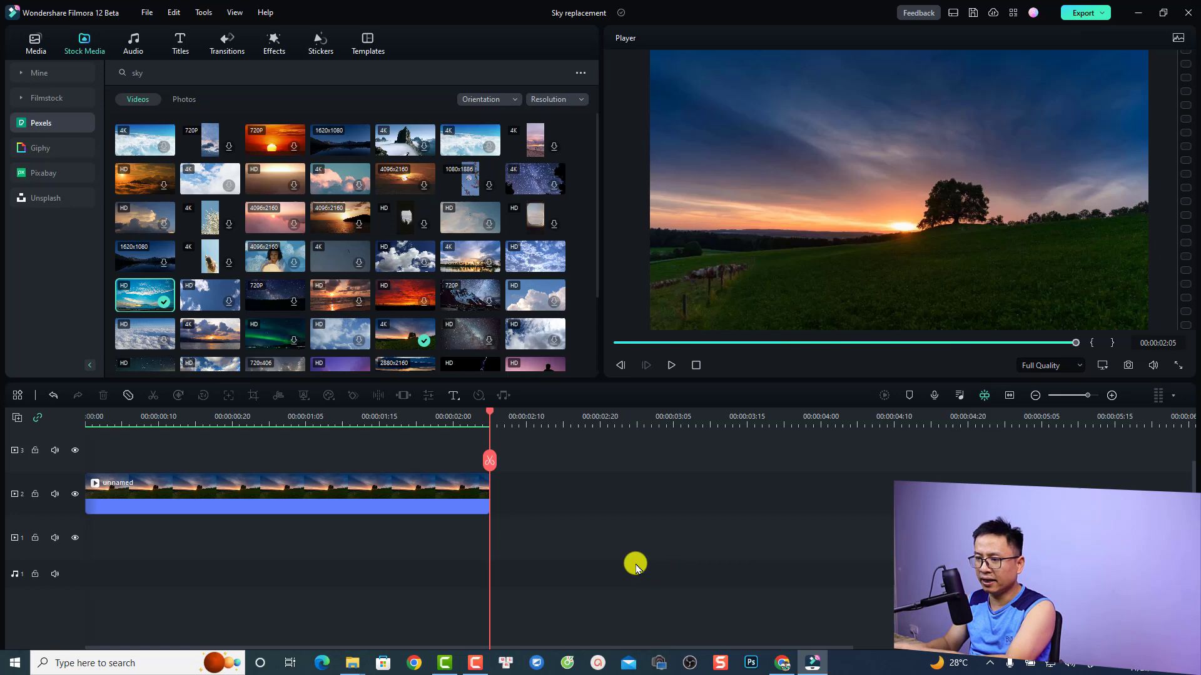
drag(488, 494, 938, 494)
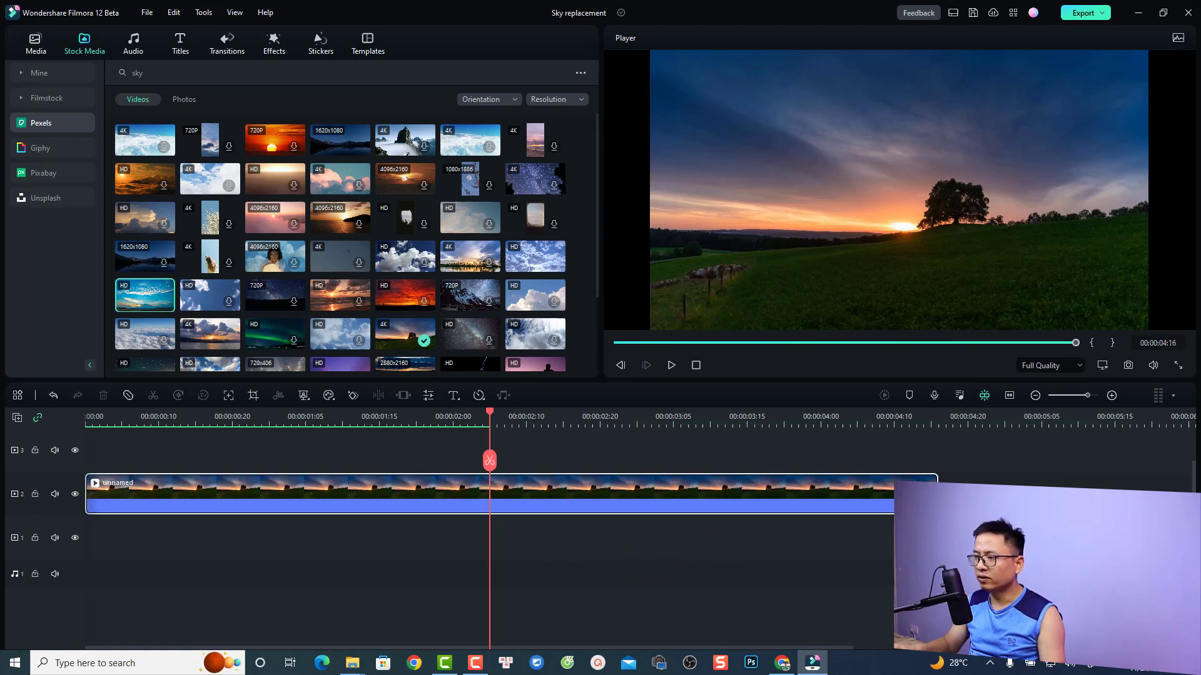
click(1010, 395)
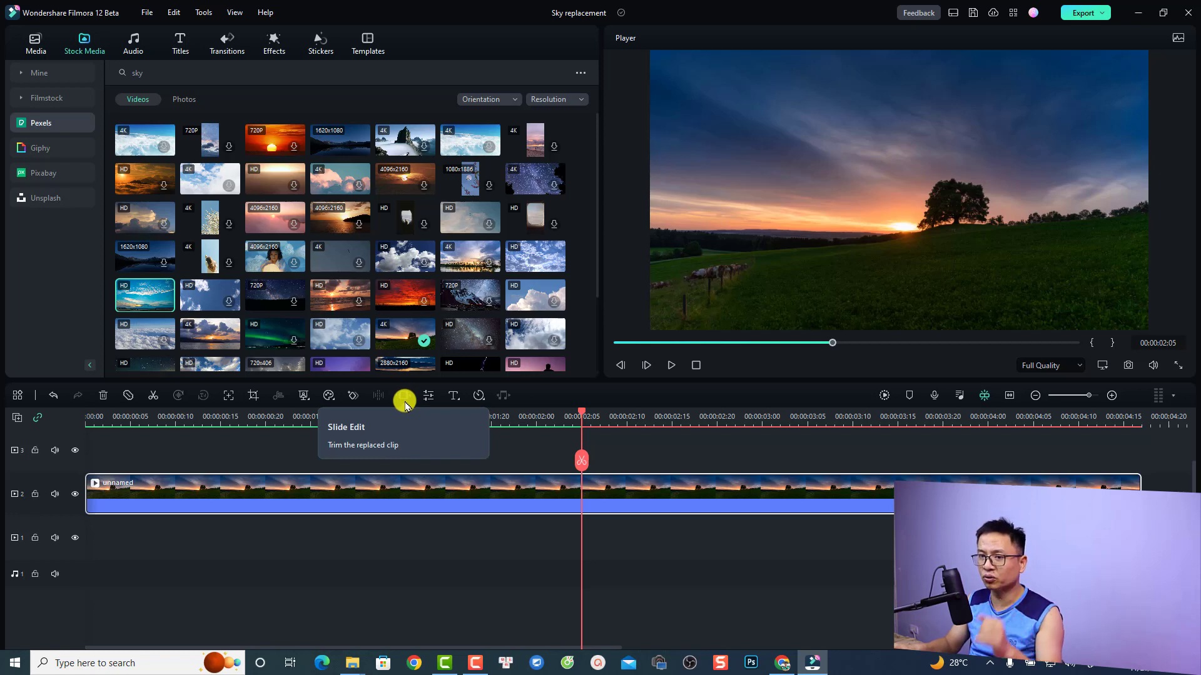
click(88, 426)
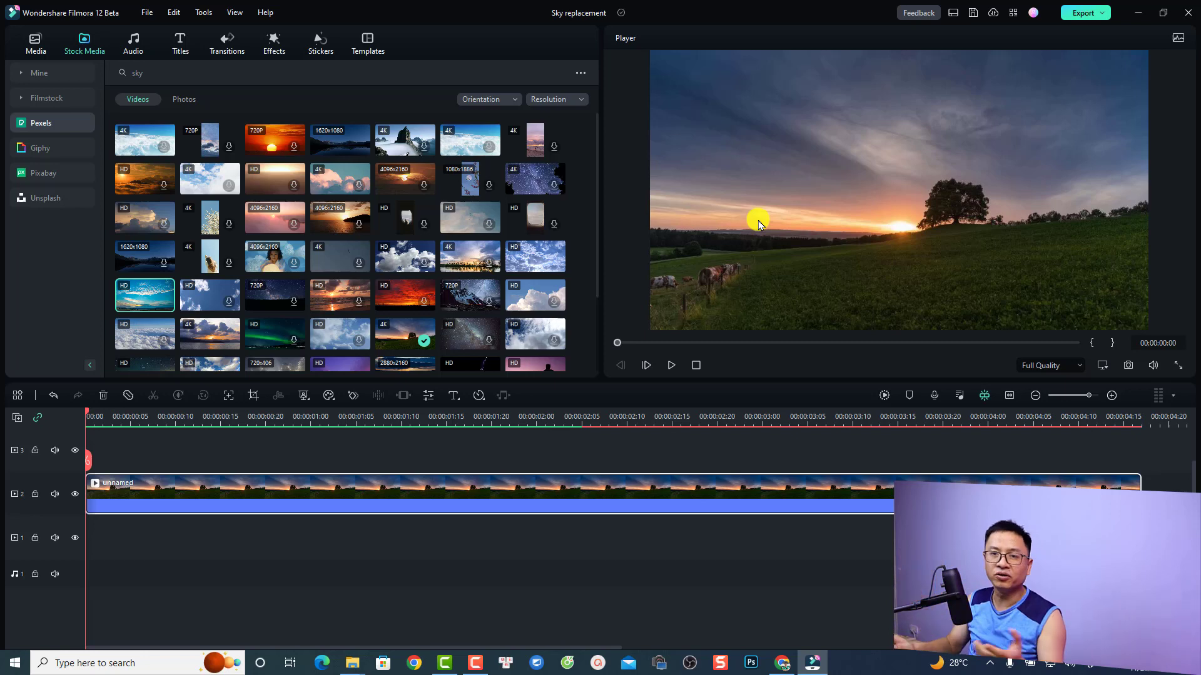
Step: Set the player Zoom Level to 25%
right_click(798, 194)
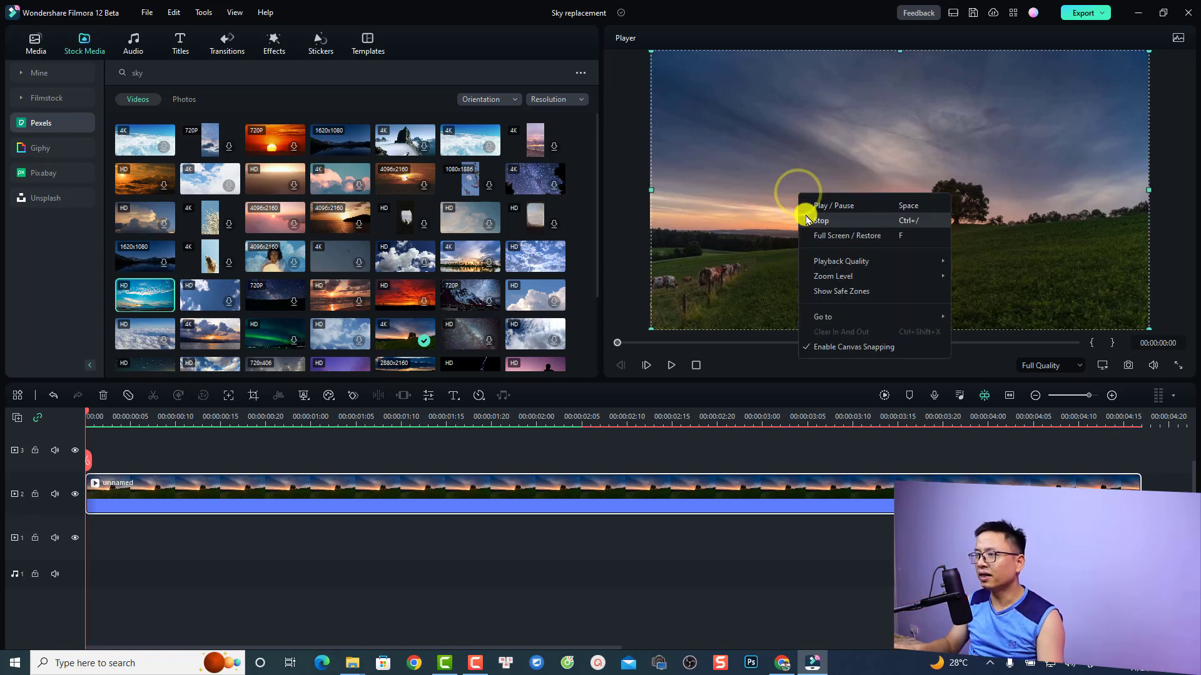
mouse_move(829, 279)
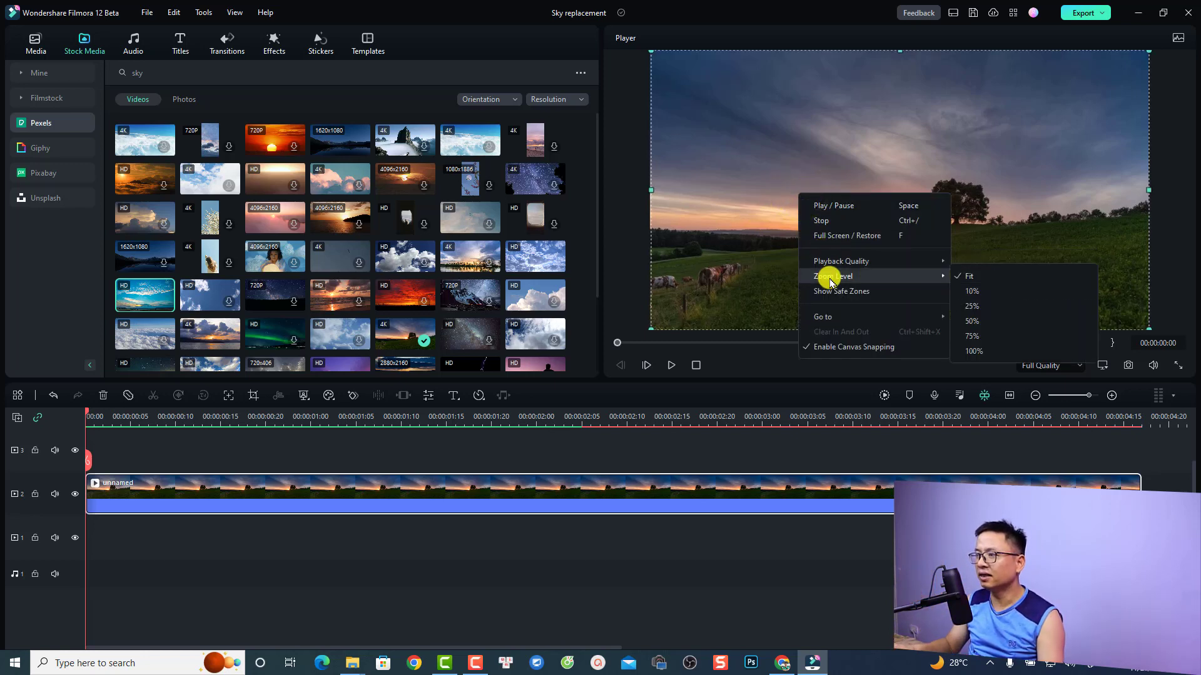
click(968, 306)
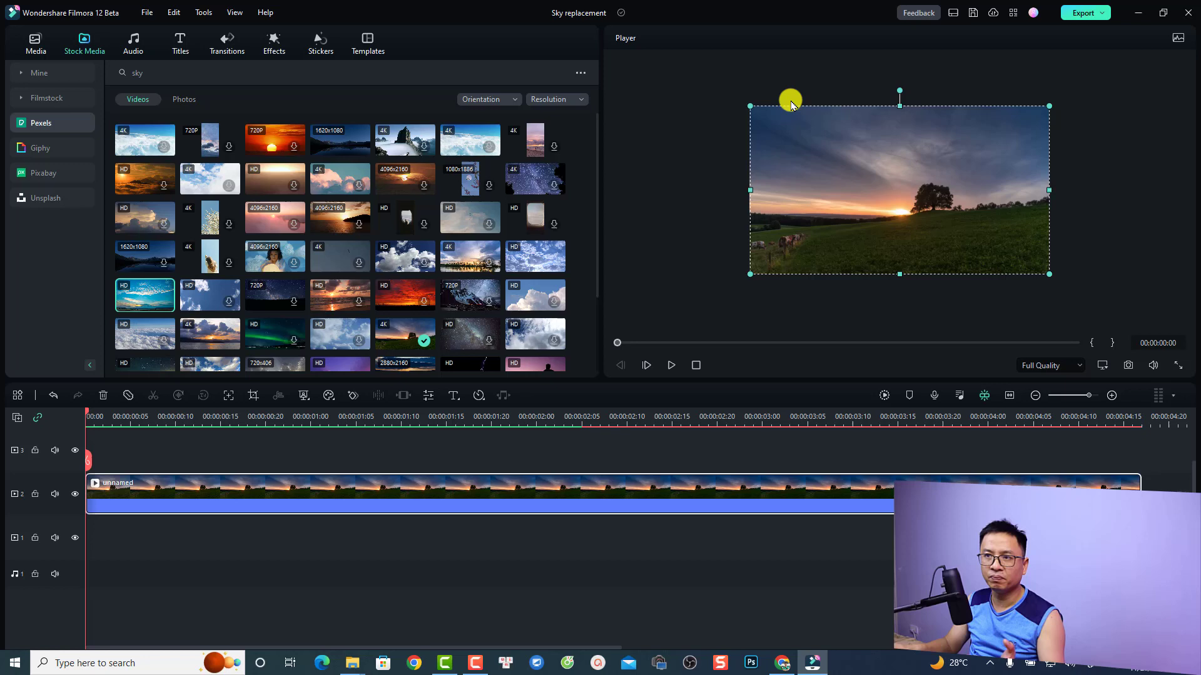
Step: Draw freehand mask points from the top corners along the horizon and tree line to the left edge
double_click(227, 494)
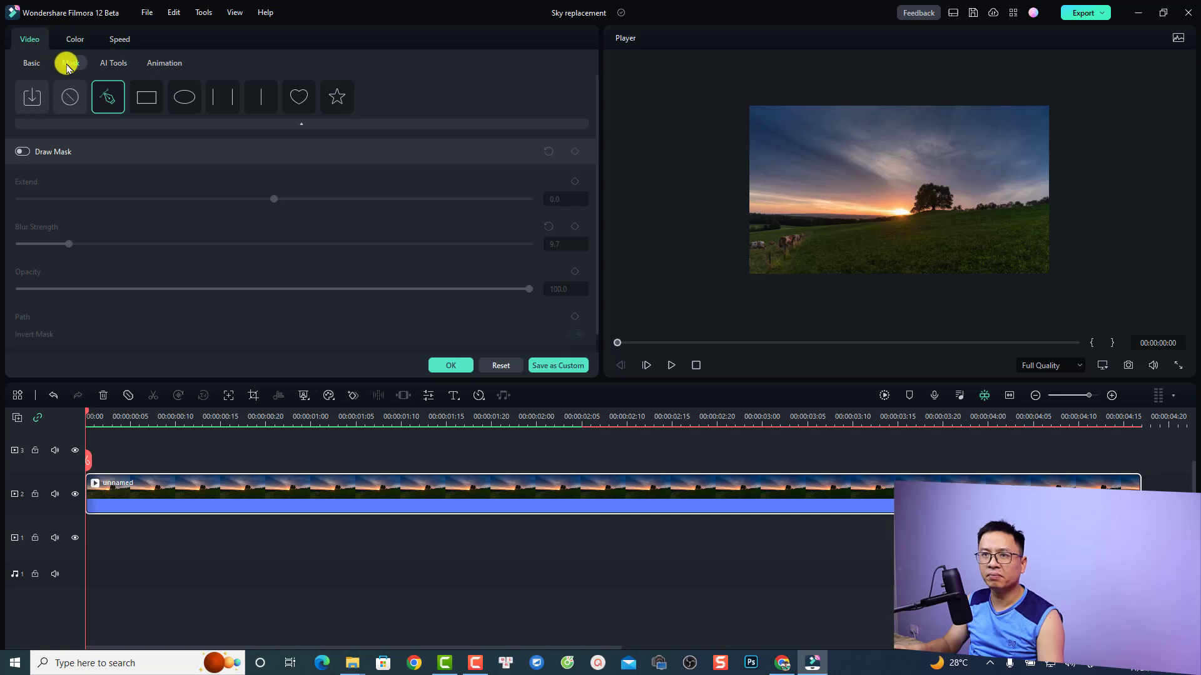
click(108, 104)
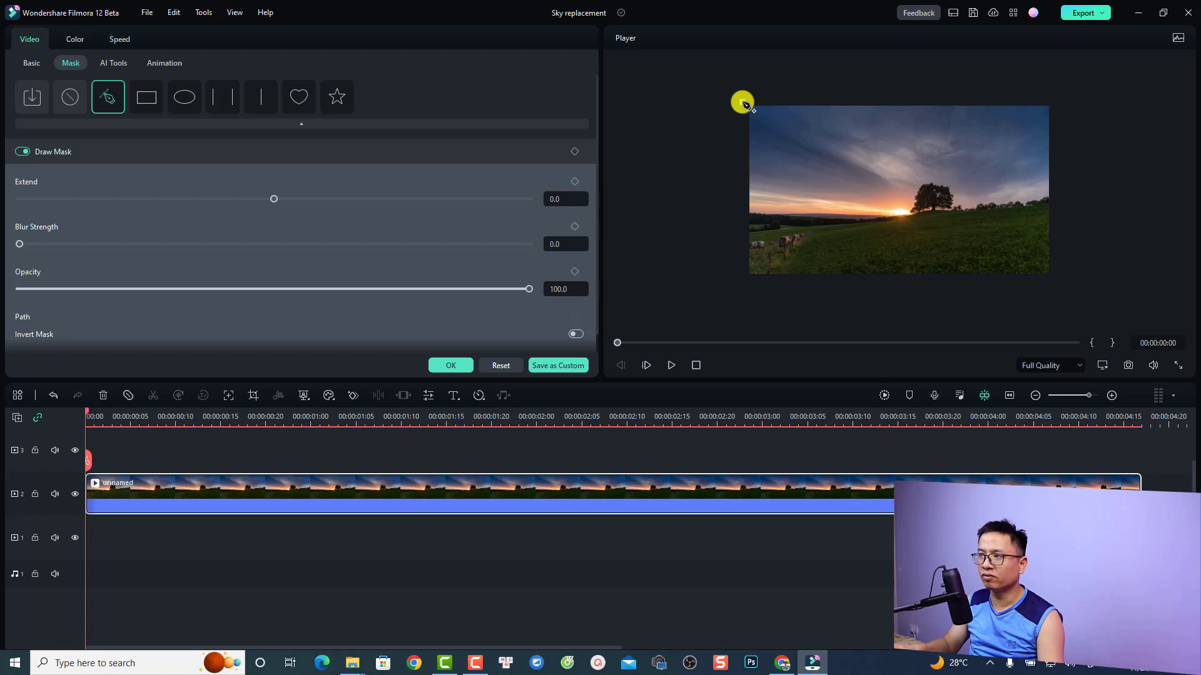
click(743, 102)
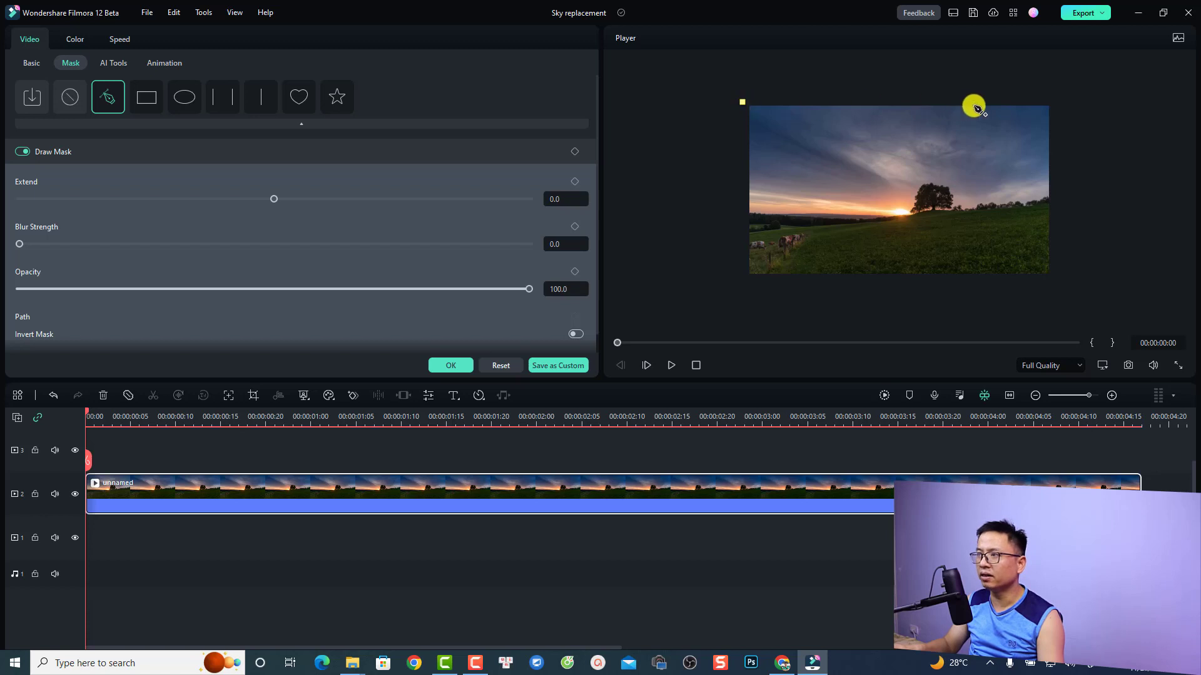
click(1058, 103)
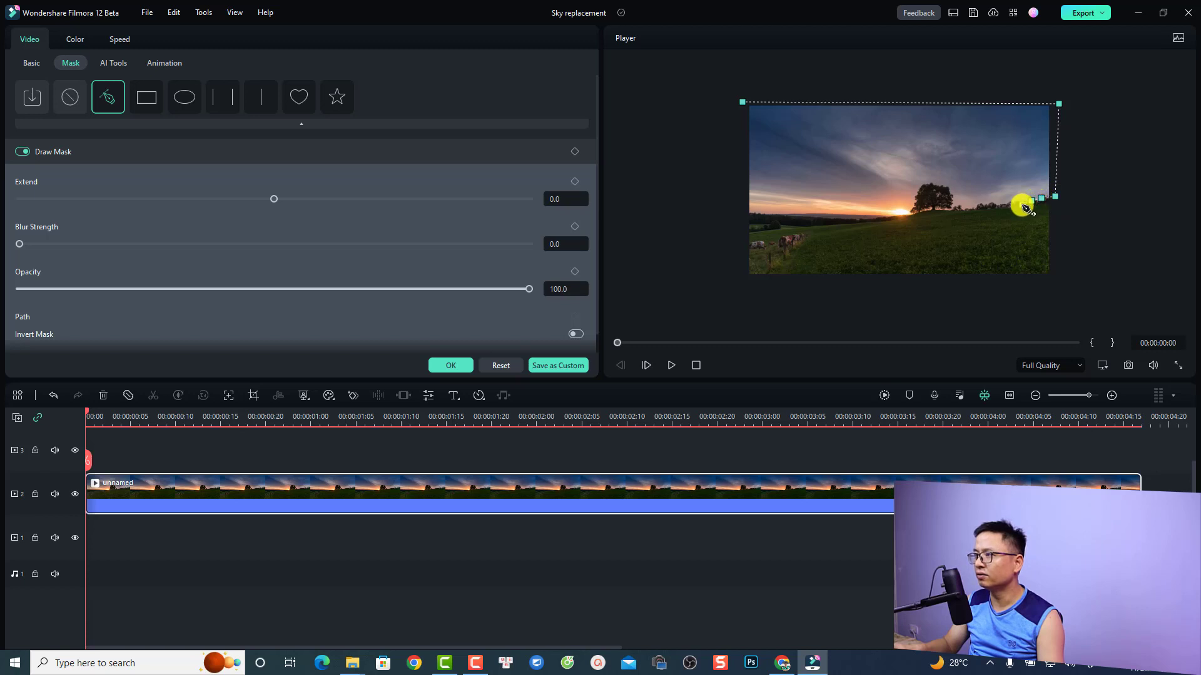
click(1022, 204)
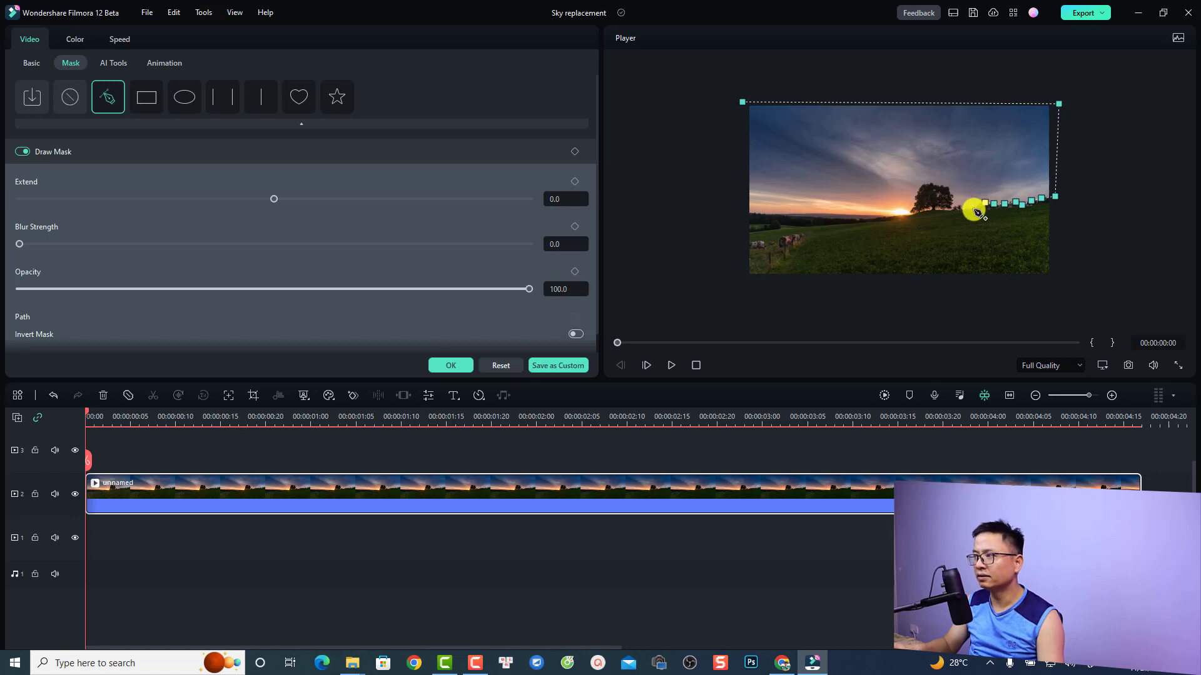
click(973, 209)
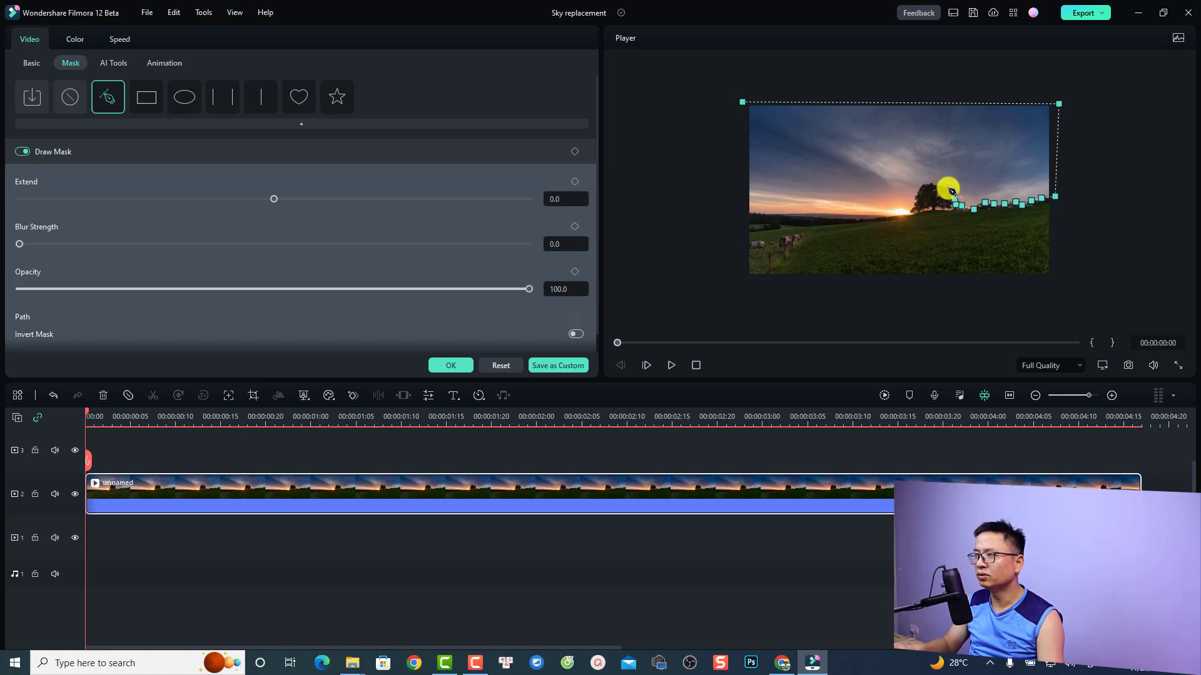
click(941, 185)
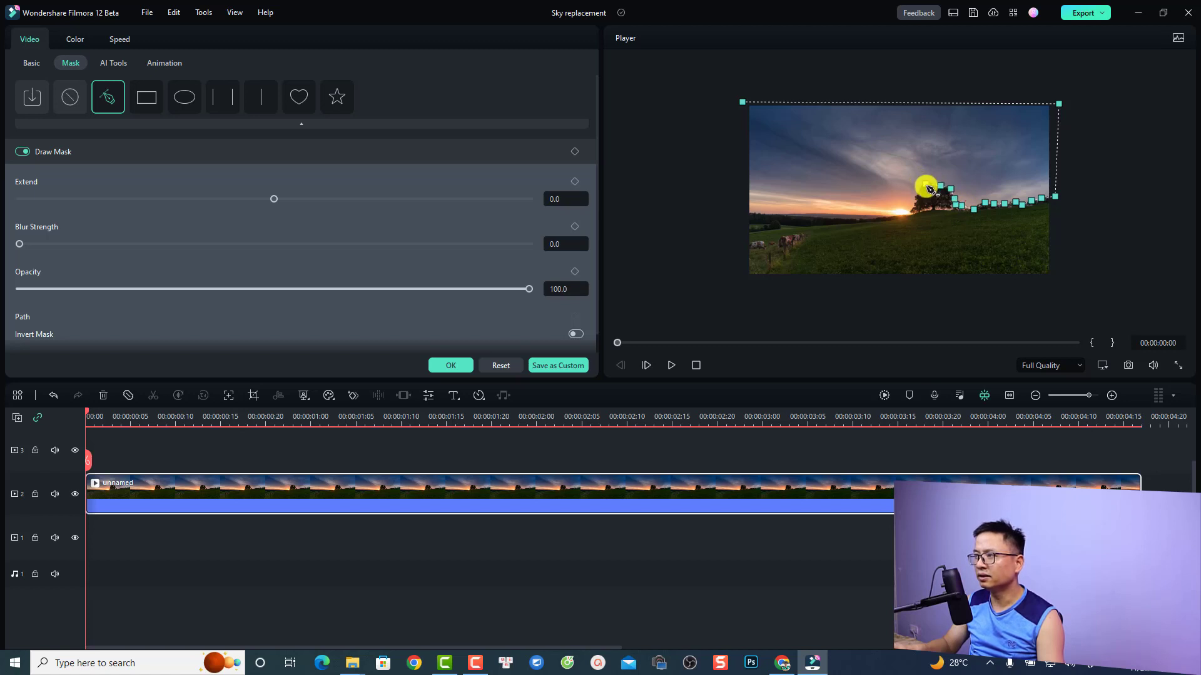
click(911, 216)
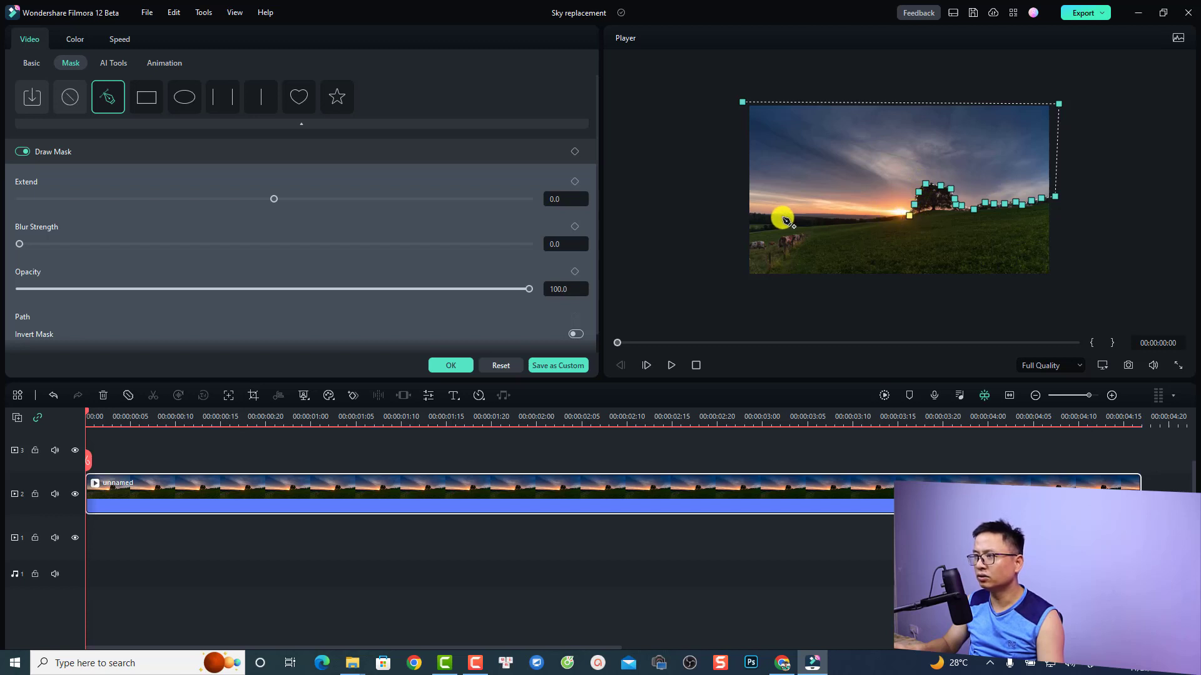
click(744, 215)
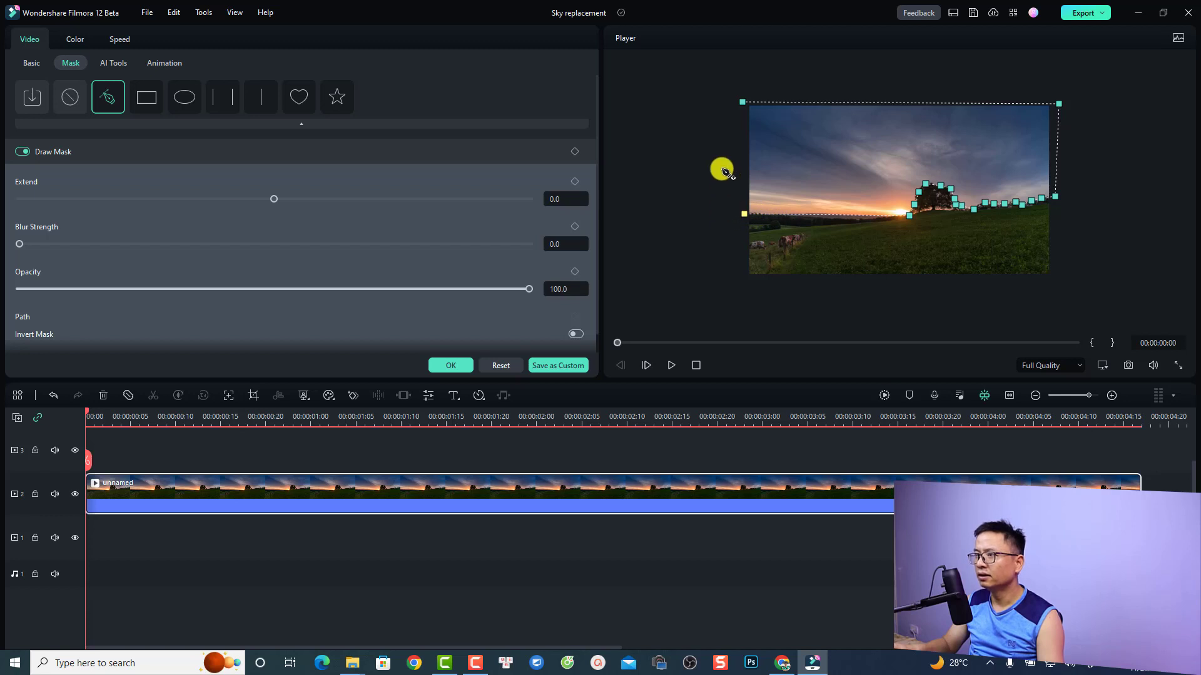
Step: Close the mask at its top-left point, invert it, and set Blur Strength to 30
click(743, 104)
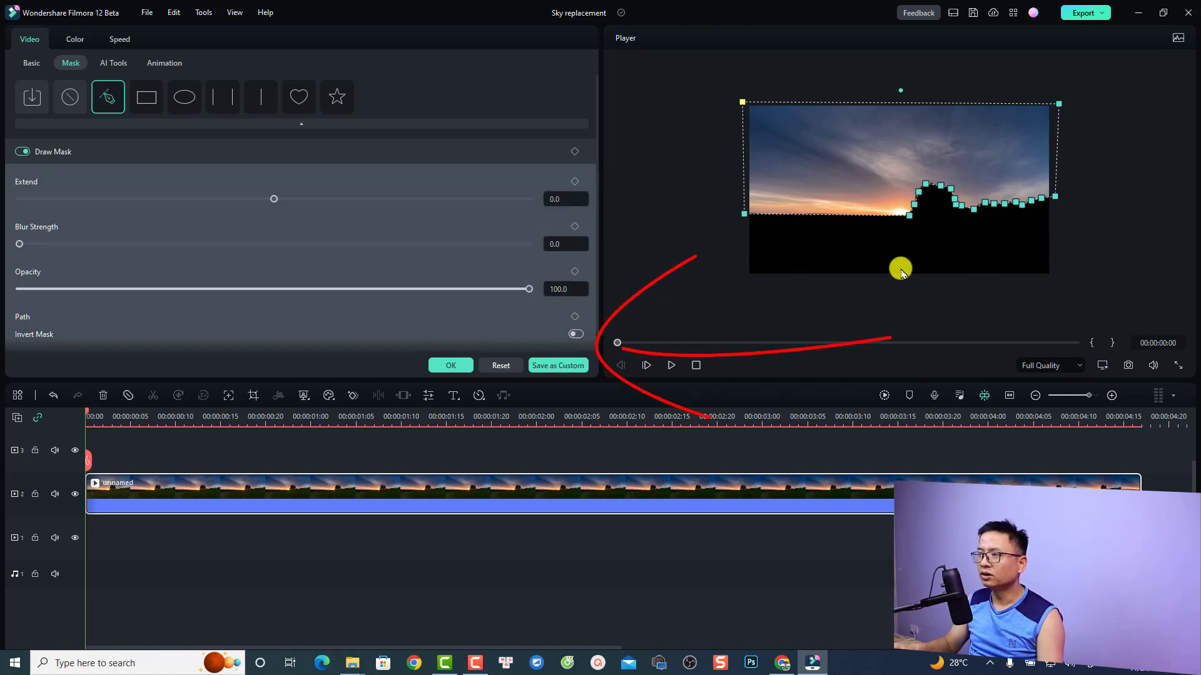
click(576, 334)
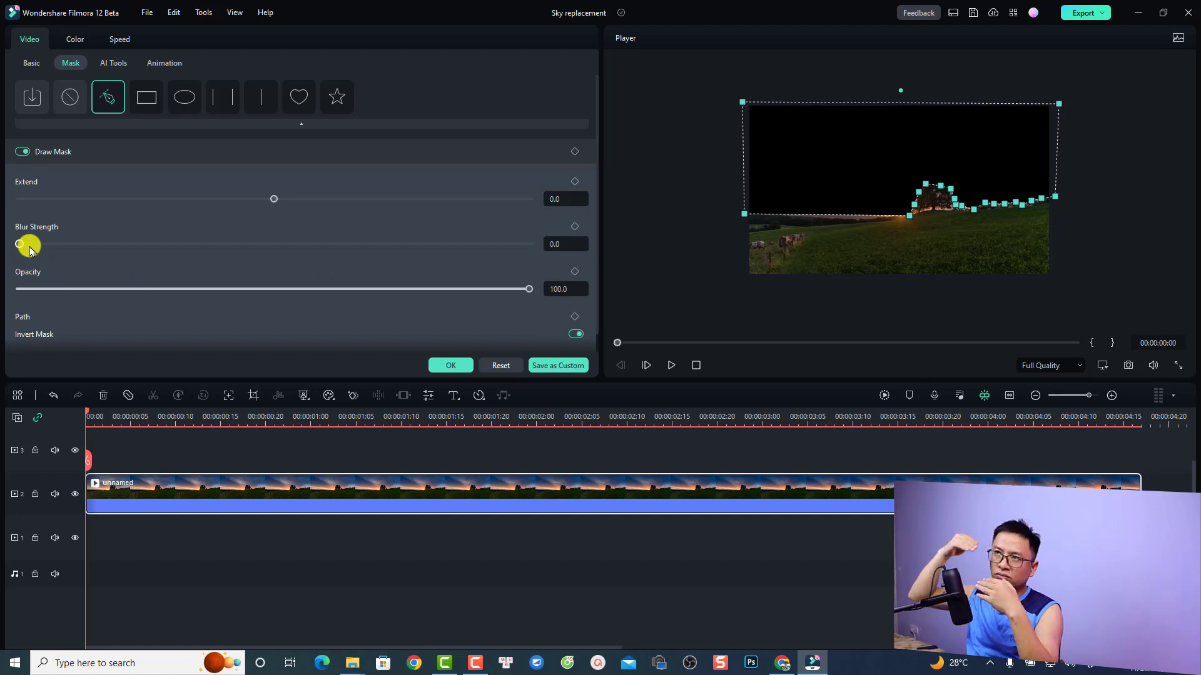
click(560, 244)
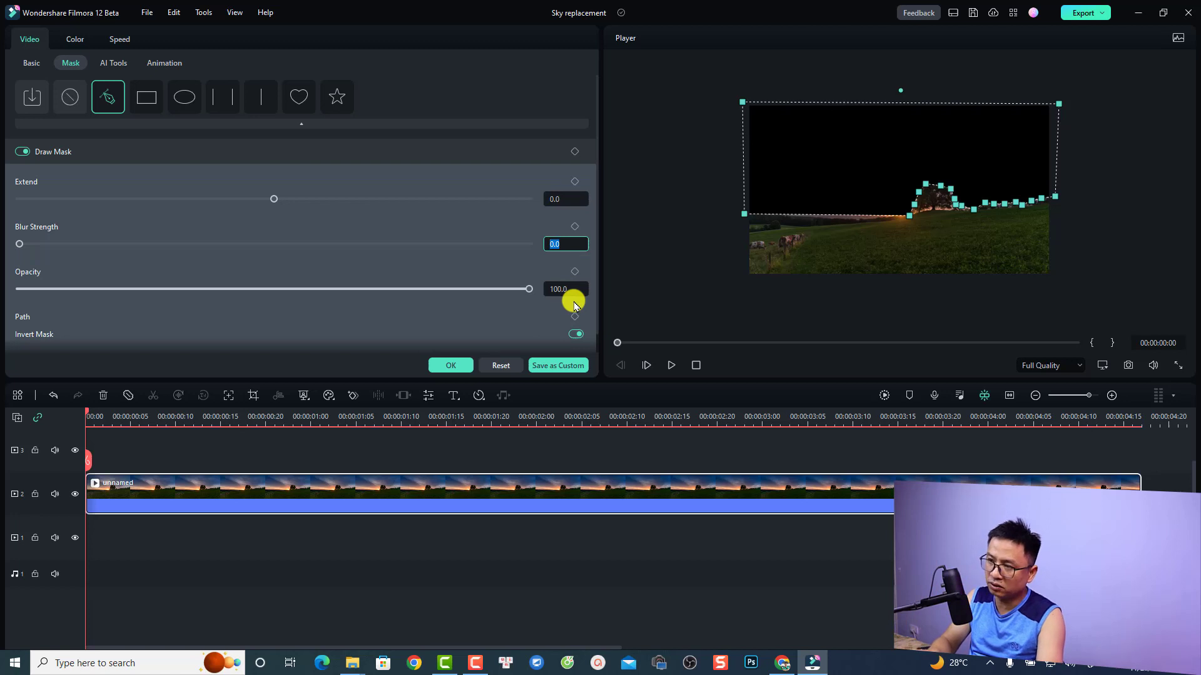
key(Return)
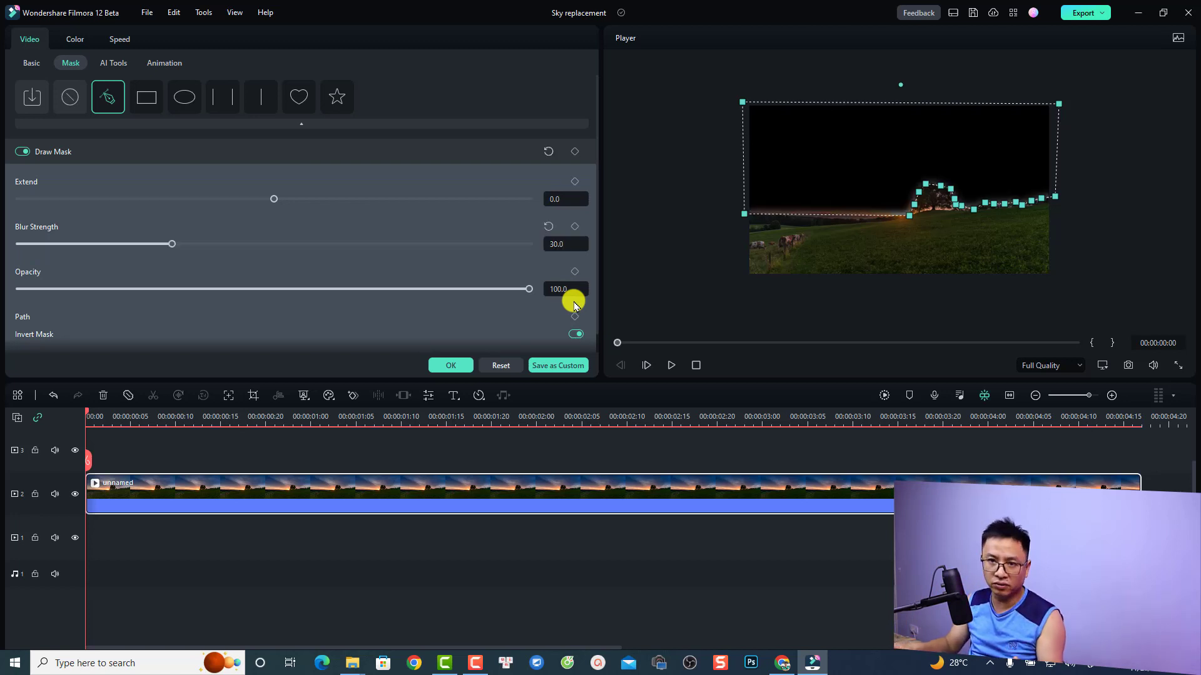
click(446, 365)
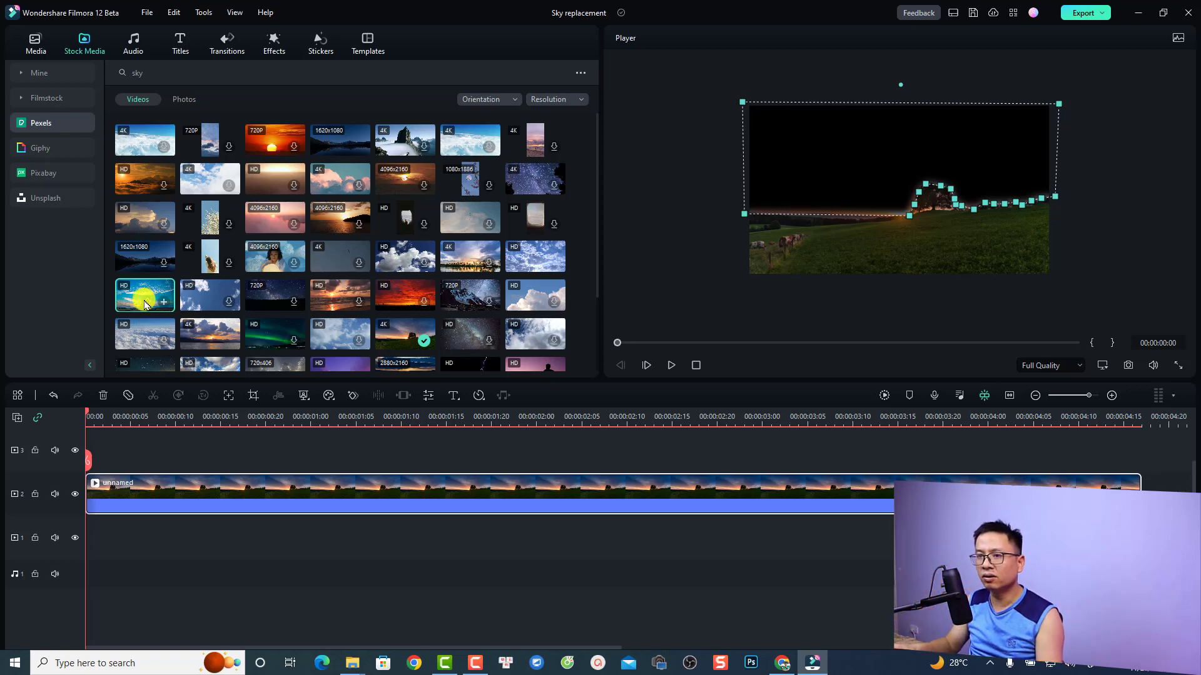
Step: Add the blue cloudy sky clip to track 1 beneath the field clip and fit the preview
drag(130, 309, 375, 557)
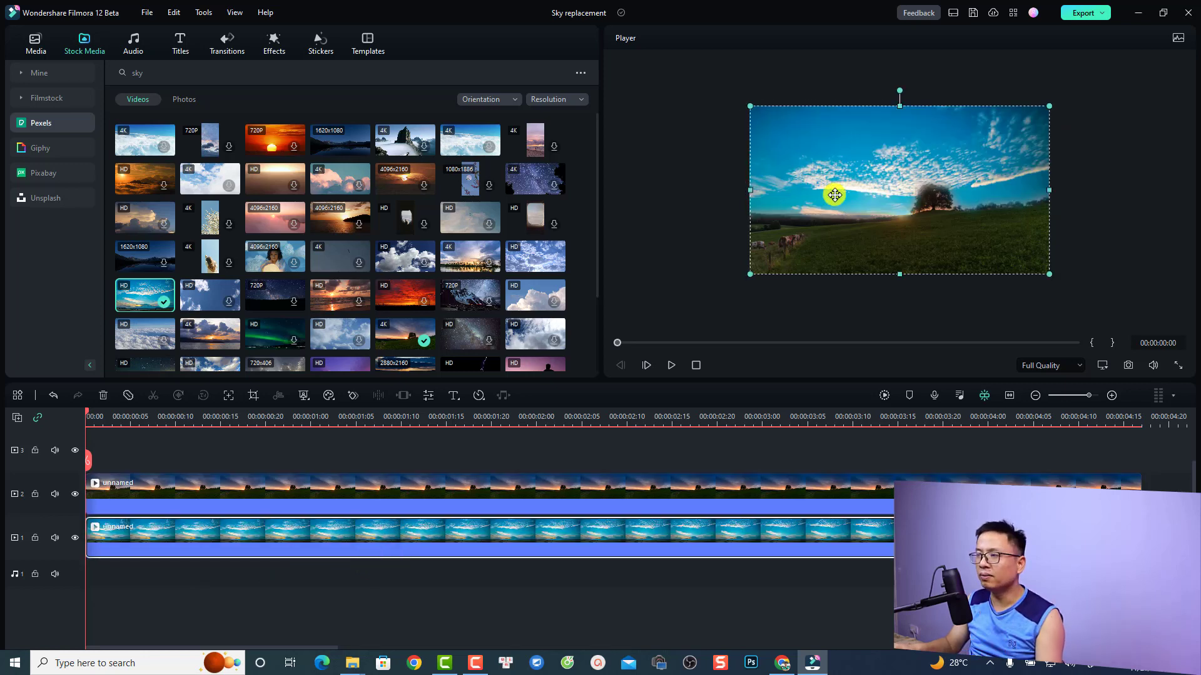
right_click(834, 195)
mouse_move(876, 277)
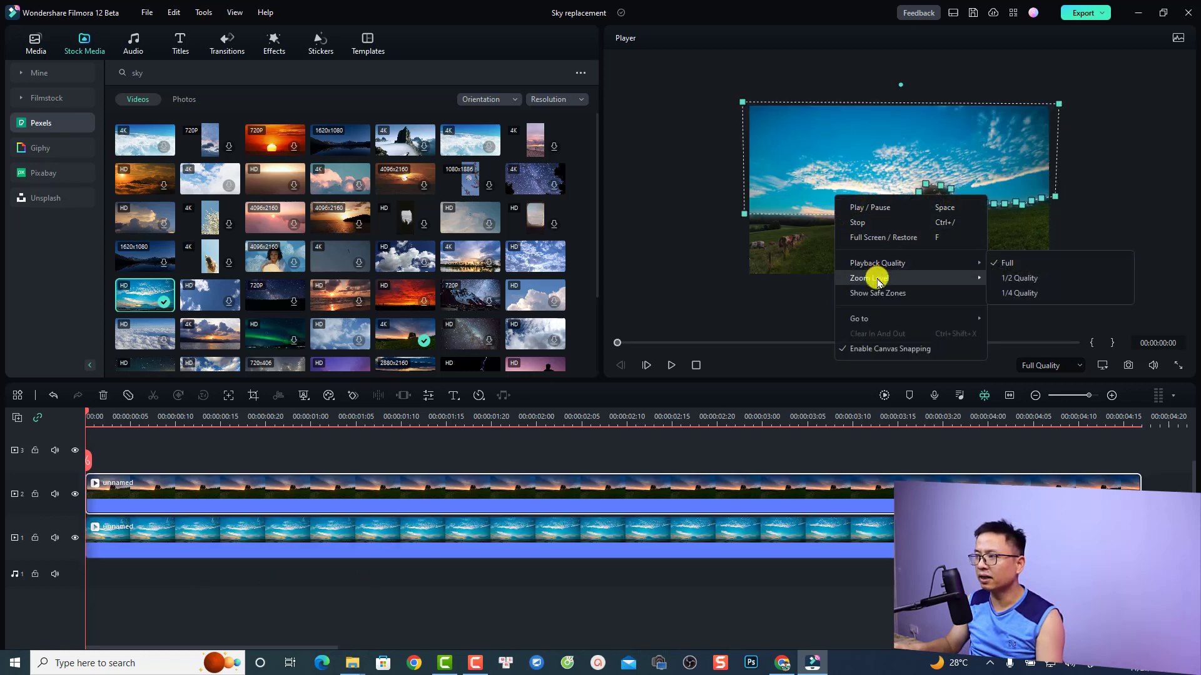
click(1007, 277)
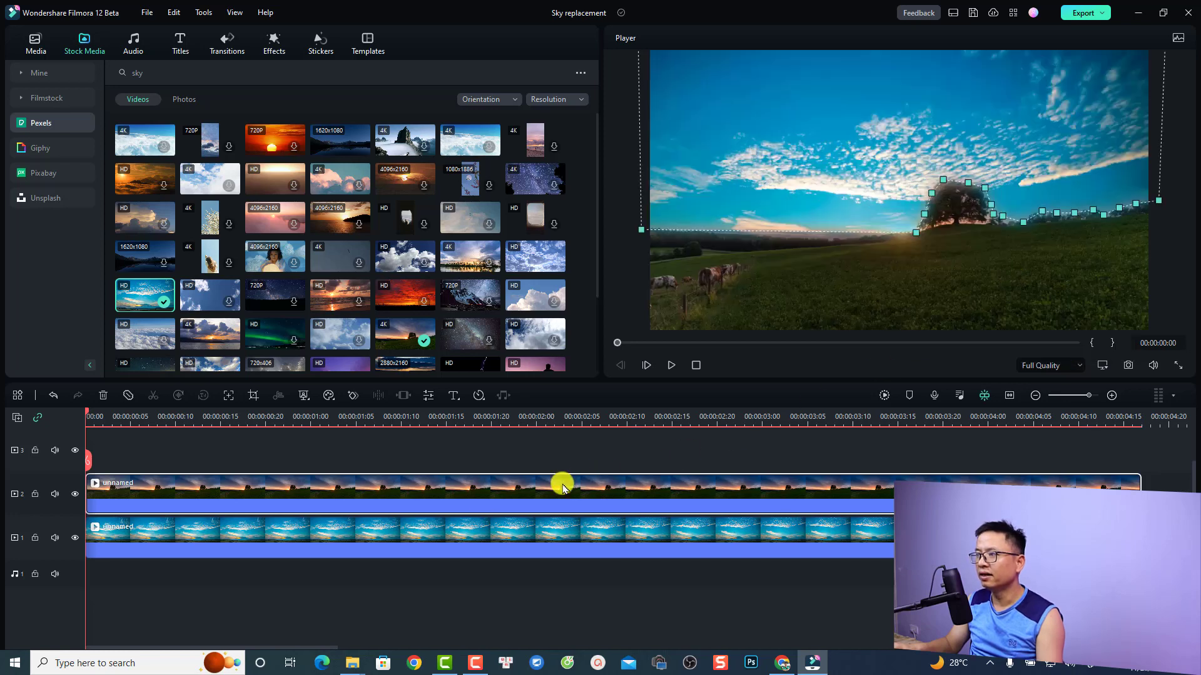
Step: Deselect the field clip and play back the sky composite
click(214, 575)
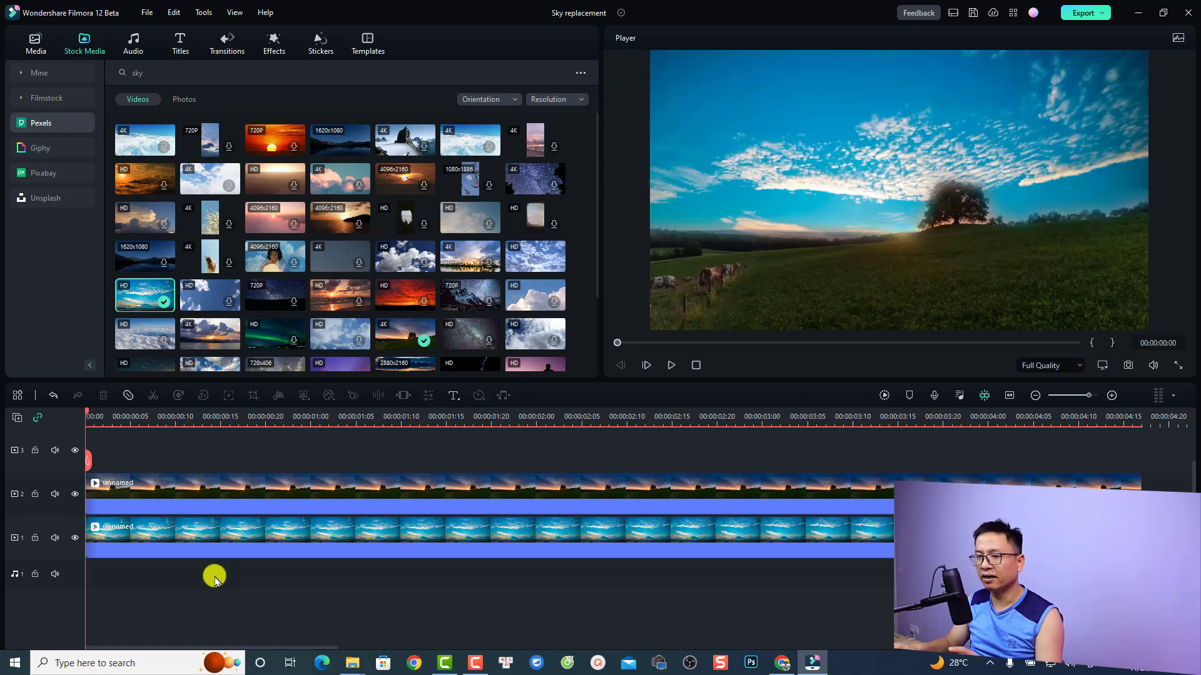
key(space)
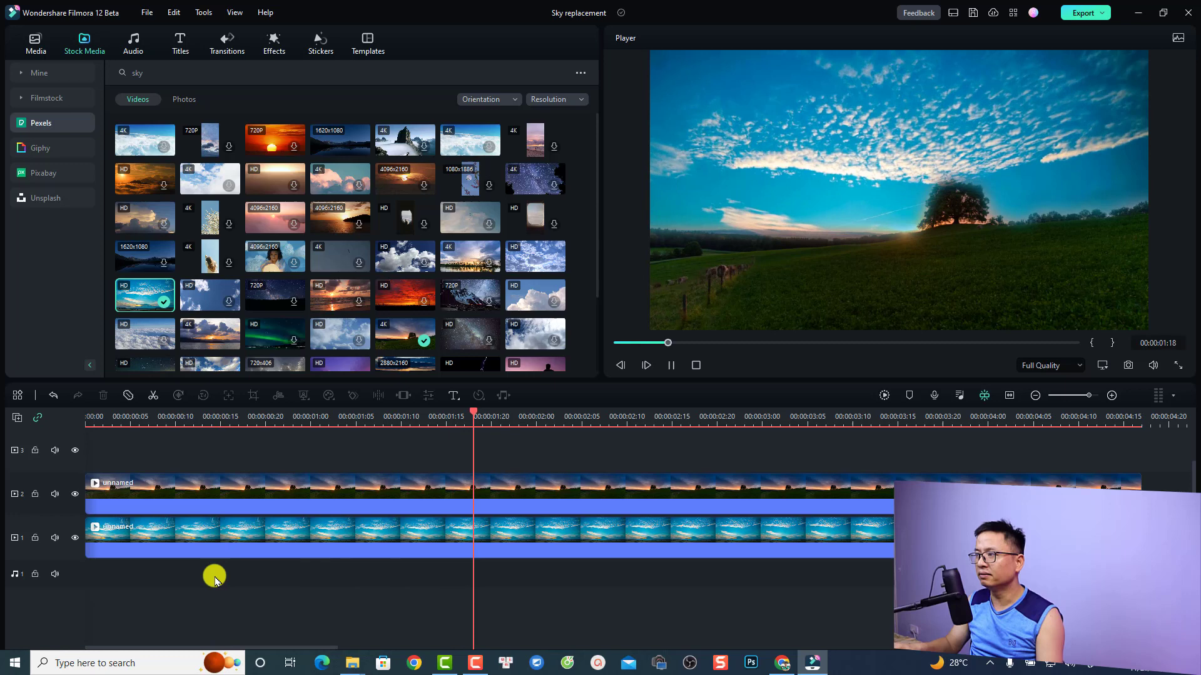
key(space)
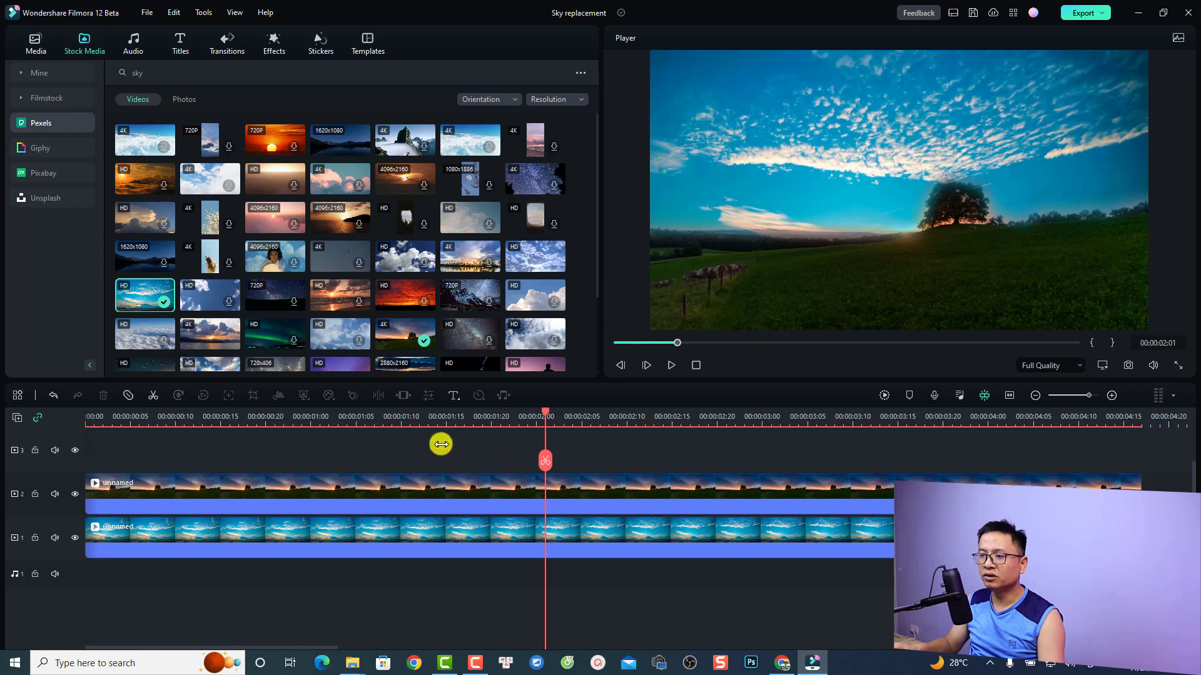
Step: Raise the field clip's Color Brightness to about 69.7
click(413, 487)
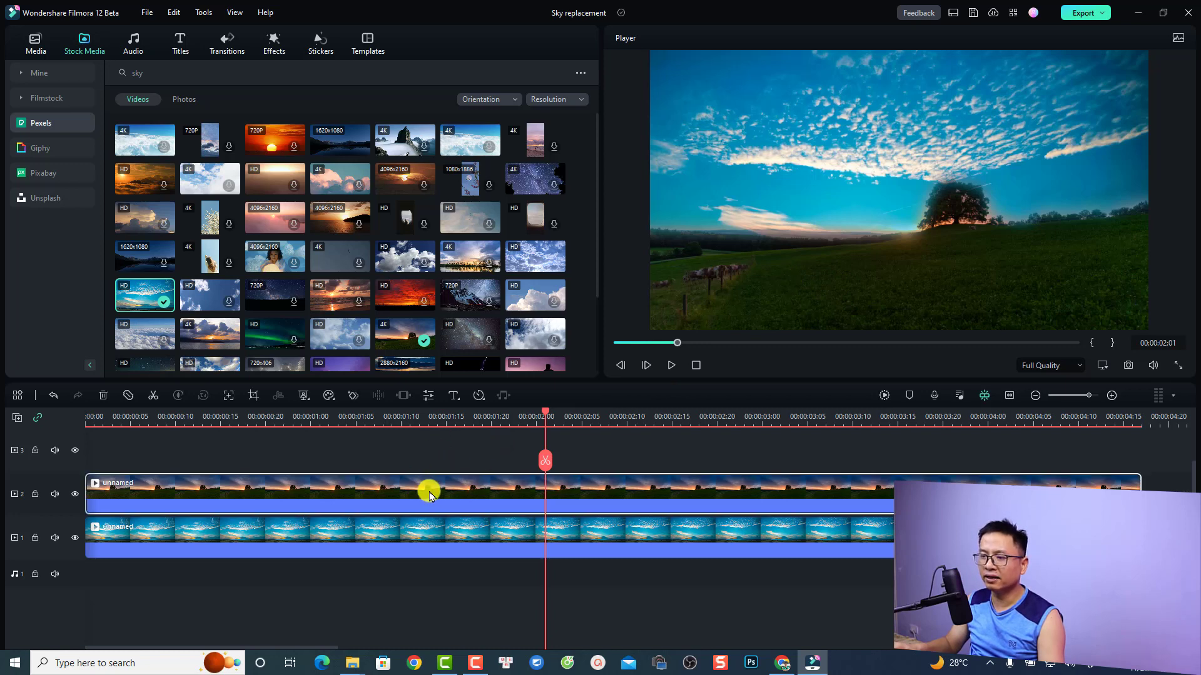
double_click(429, 494)
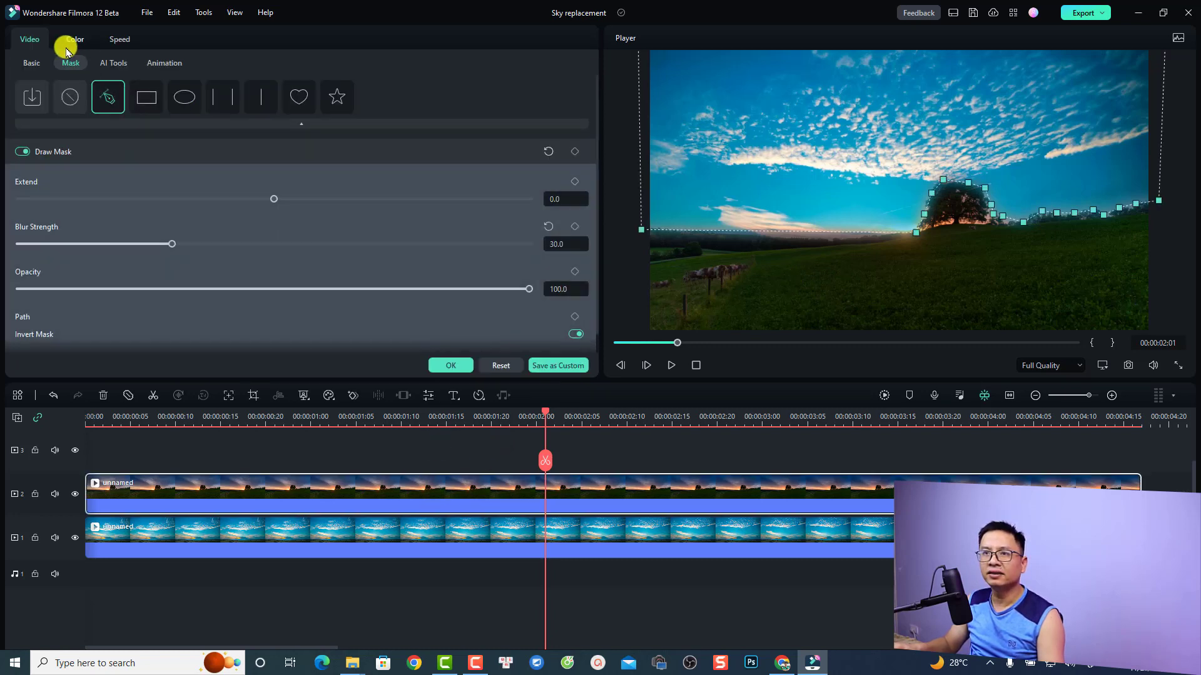
click(66, 41)
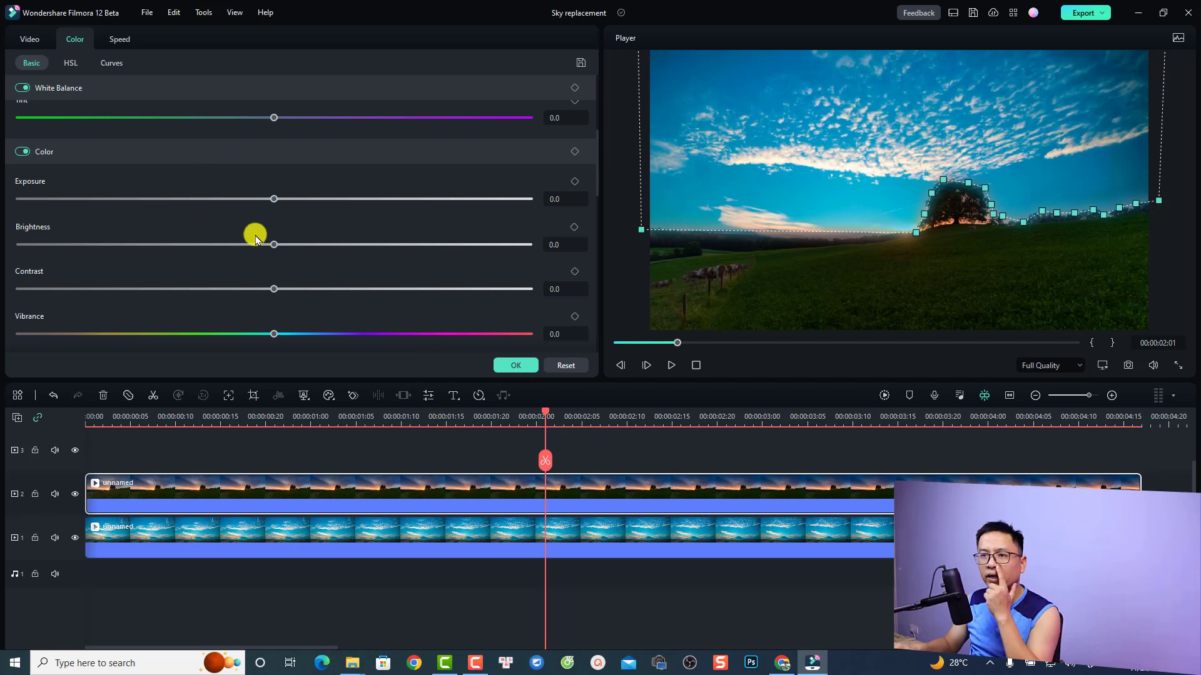
drag(274, 247, 422, 250)
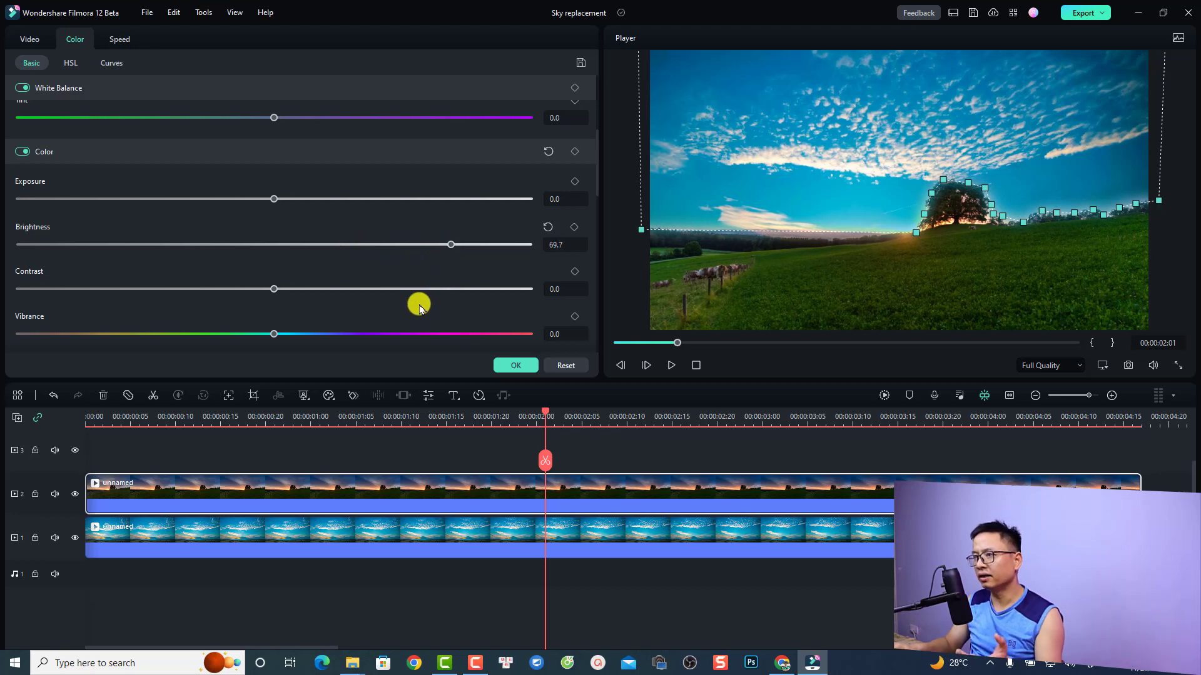
Step: Confirm the colour changes and play the brightened composite from the start
click(516, 366)
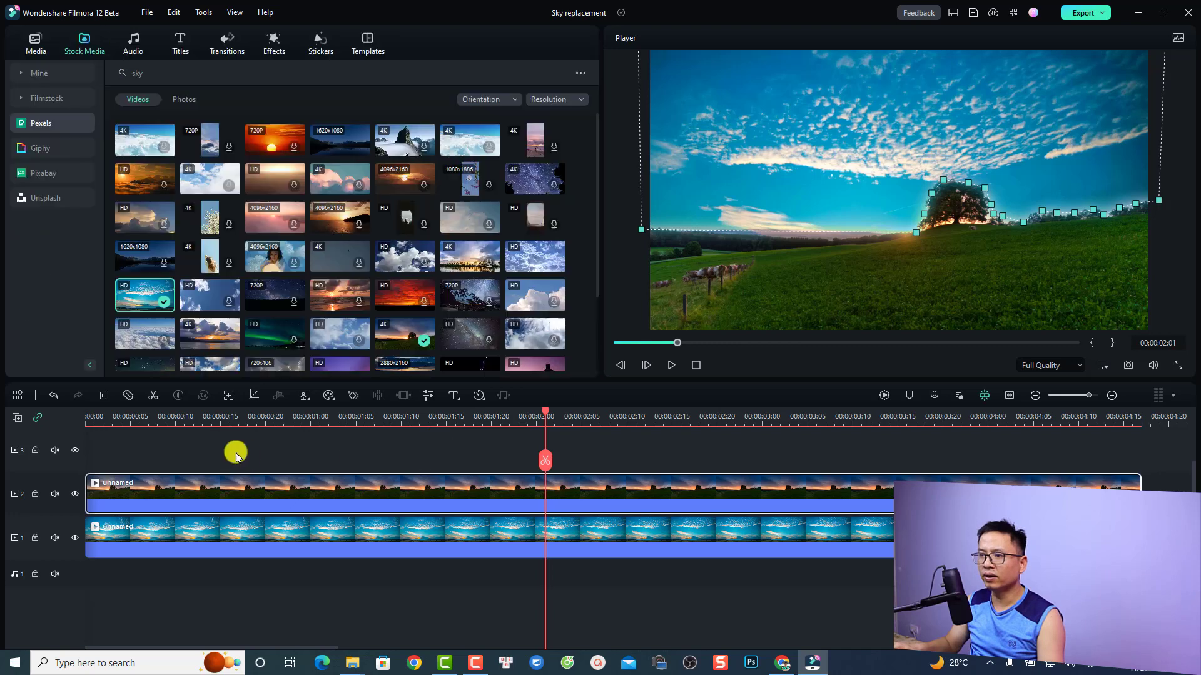
click(94, 417)
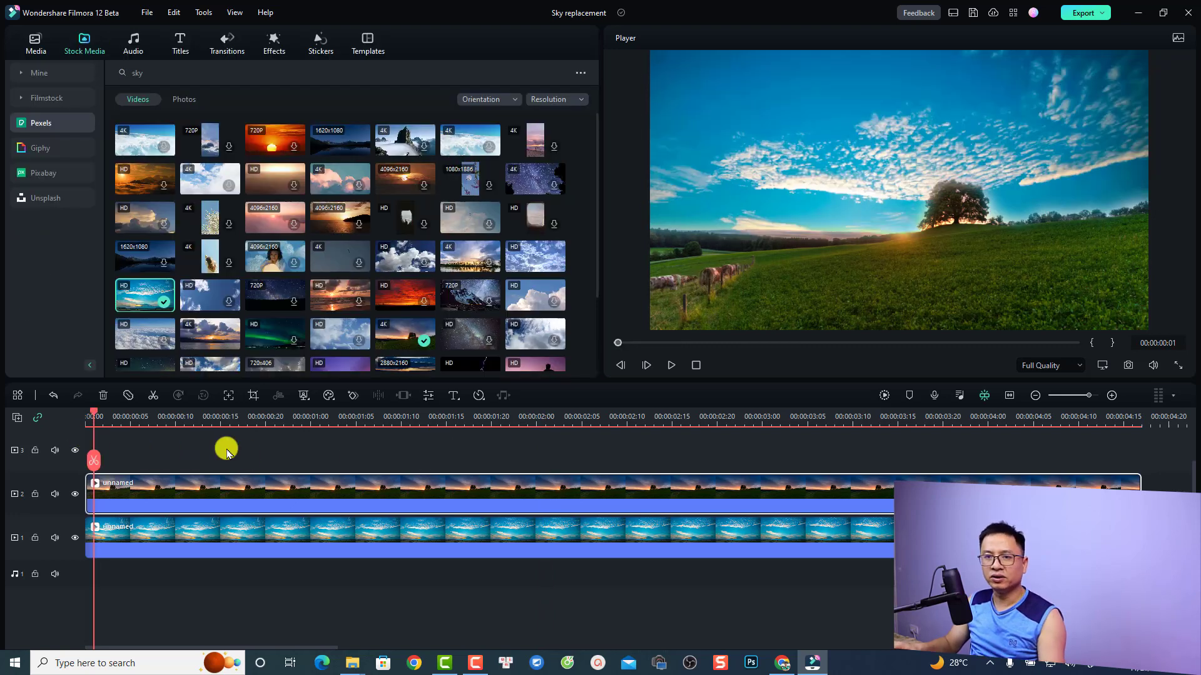
key(space)
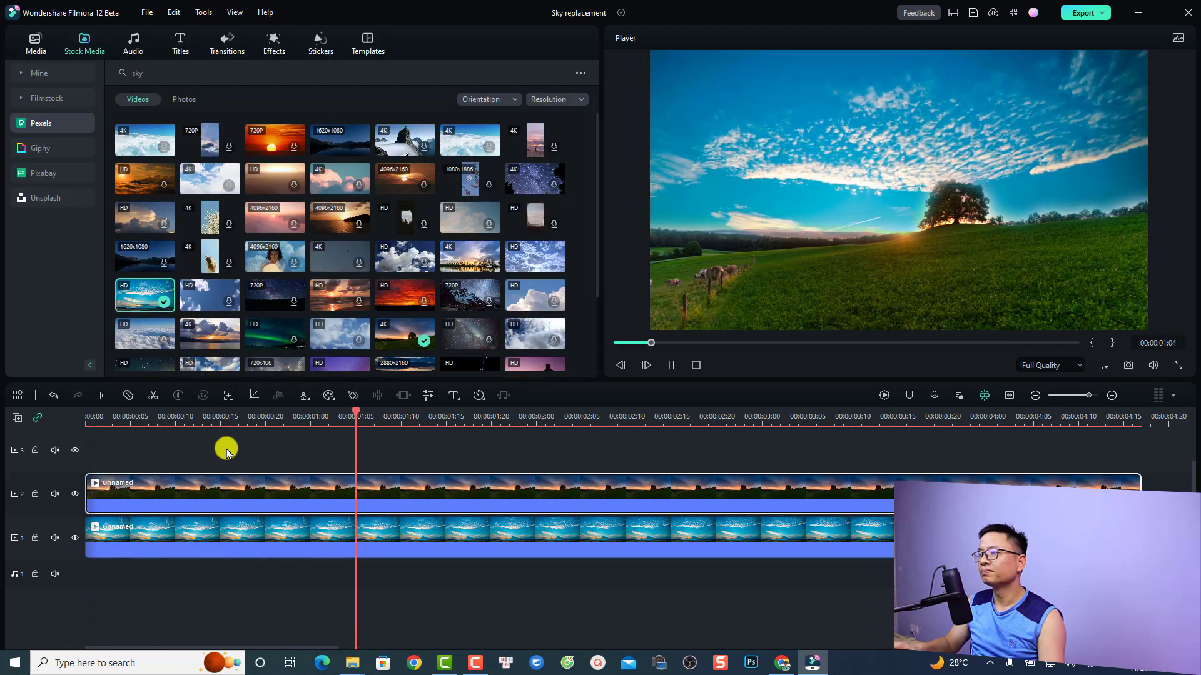